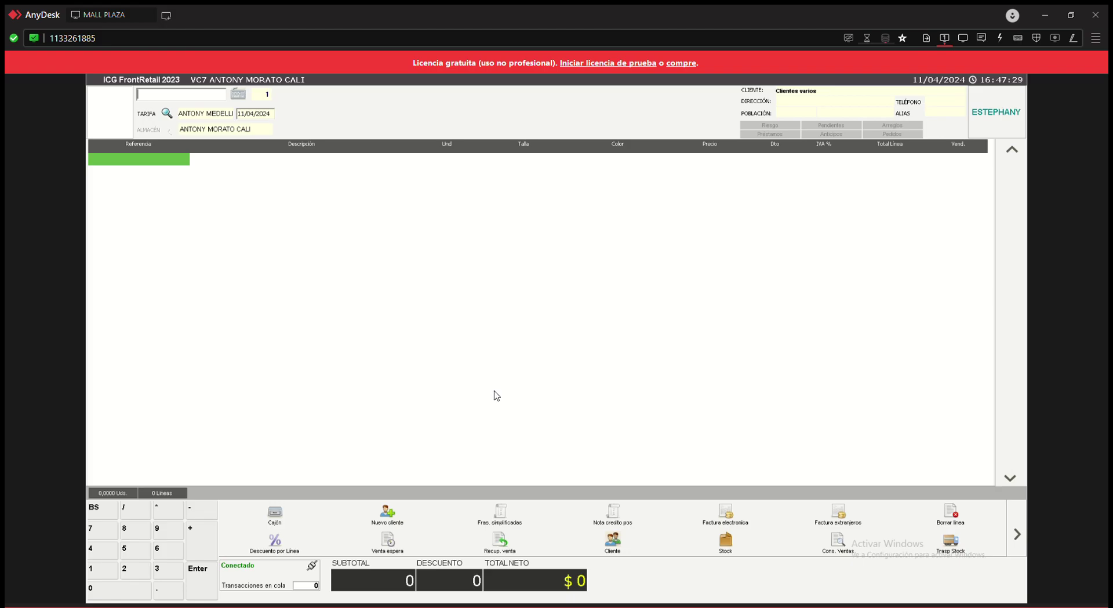
- Find the customer by her tax ID to show her record and current loyalty card
{"action": "left_click", "coordinate": [392, 515]}
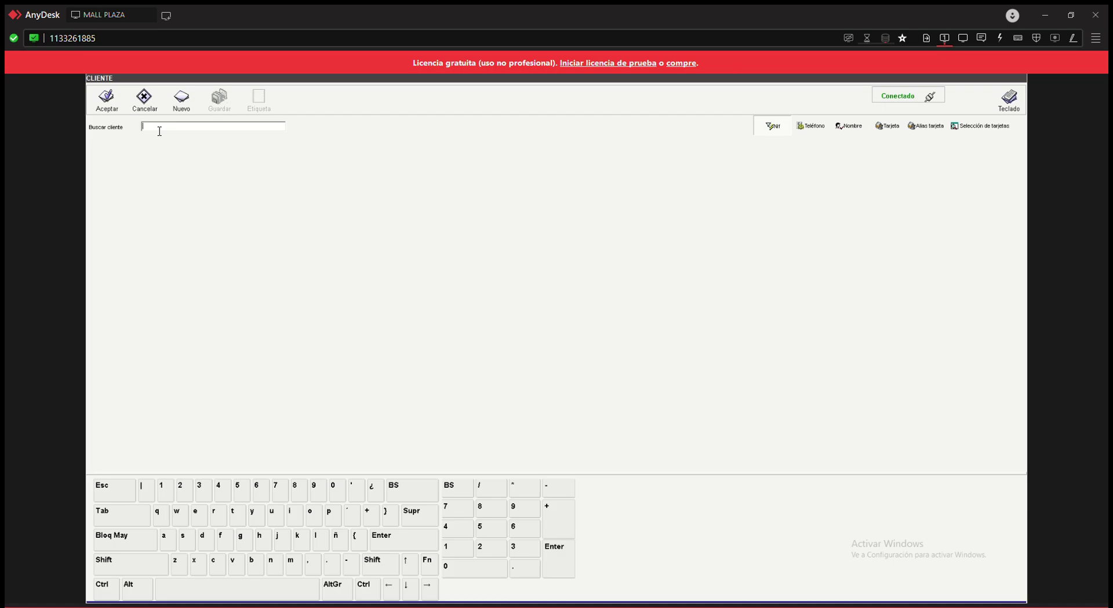
{"action": "left_click", "coordinate": [771, 130]}
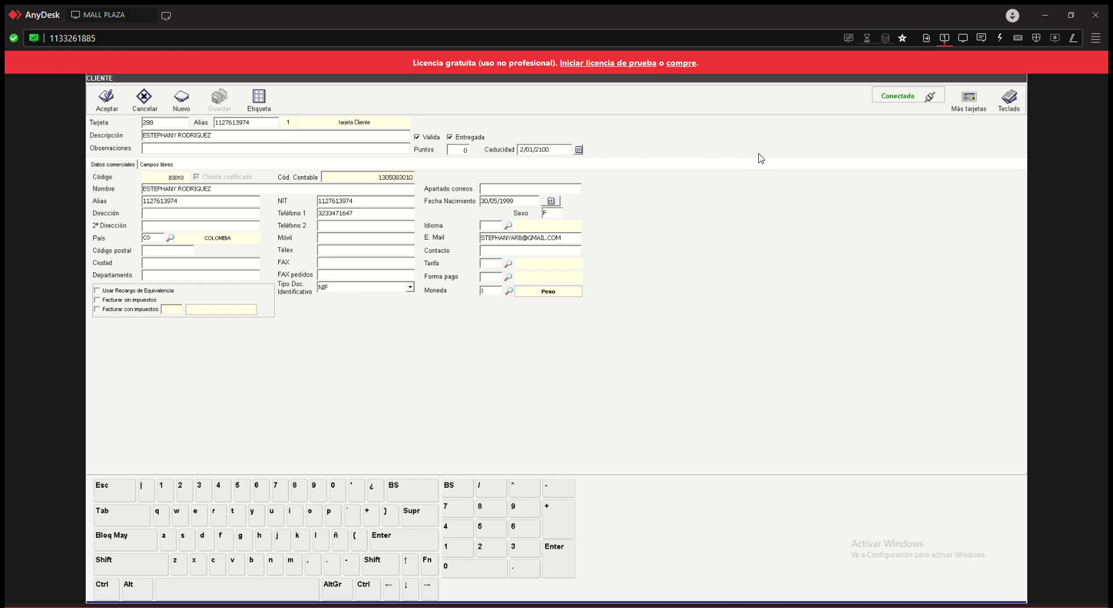
- Start a new loyalty card for the customer, entering its card ID and alias
{"action": "left_click", "coordinate": [968, 112]}
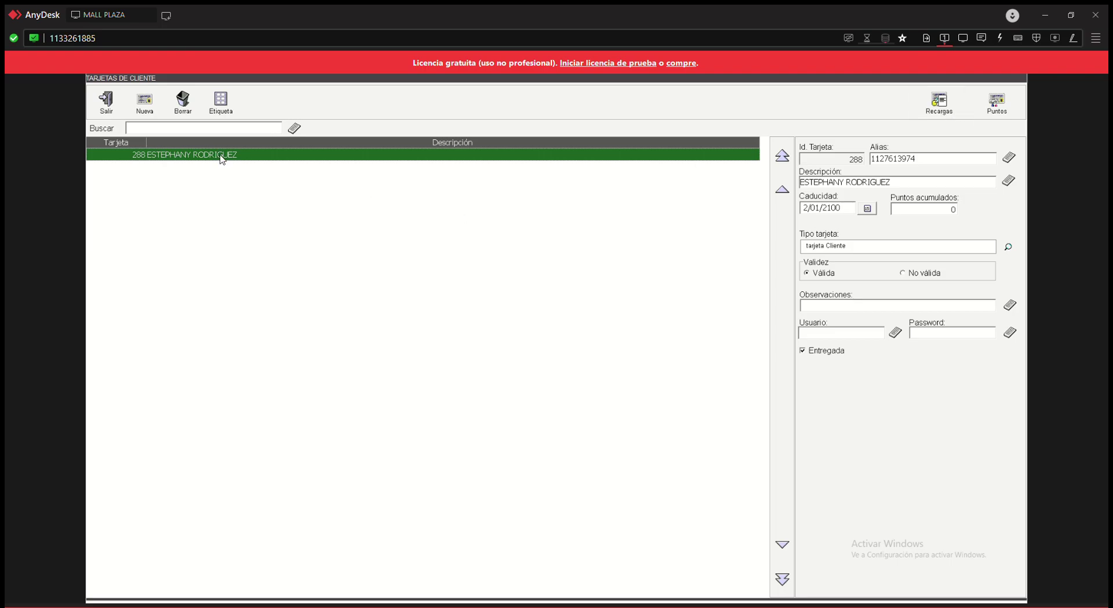
{"action": "left_click", "coordinate": [146, 108]}
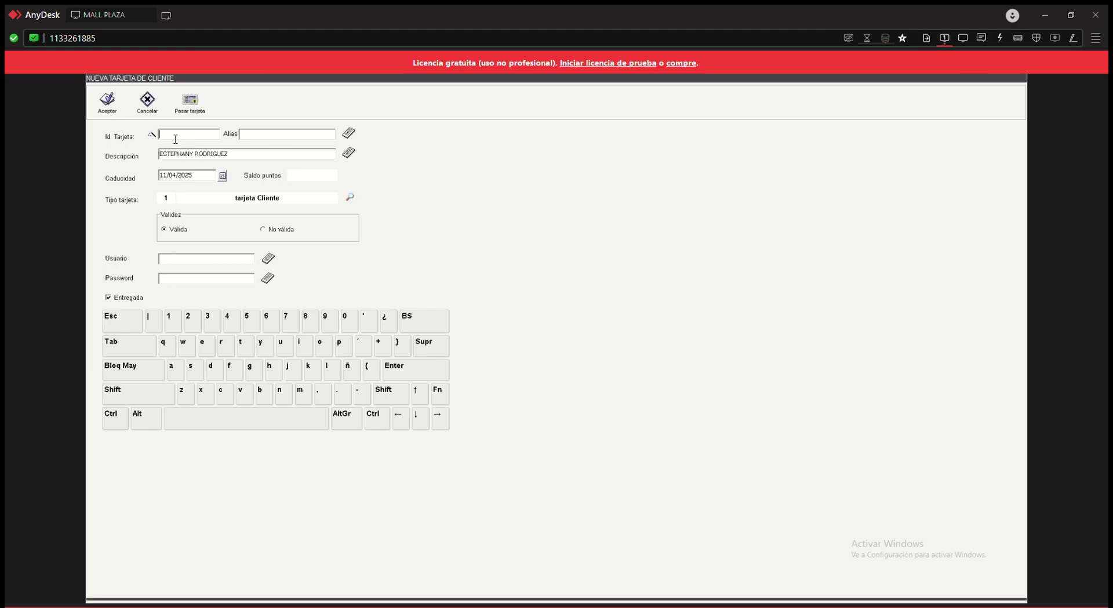
{"action": "type", "text": "68"}
{"action": "left_click", "coordinate": [258, 139]}
{"action": "type", "text": "6818"}
- Change the new card's expiry date to 11/04/2100
{"action": "left_click", "coordinate": [197, 180]}
{"action": "left_click_drag", "start_coordinate": [199, 182], "coordinate": [183, 181]}
{"action": "type", "text": "100"}
{"action": "left_click_drag", "start_coordinate": [182, 181], "coordinate": [190, 181]}
{"action": "left_click", "coordinate": [199, 265]}
- Confirm the new loyalty card, close the card list, and save the customer record
{"action": "left_click", "coordinate": [112, 108]}
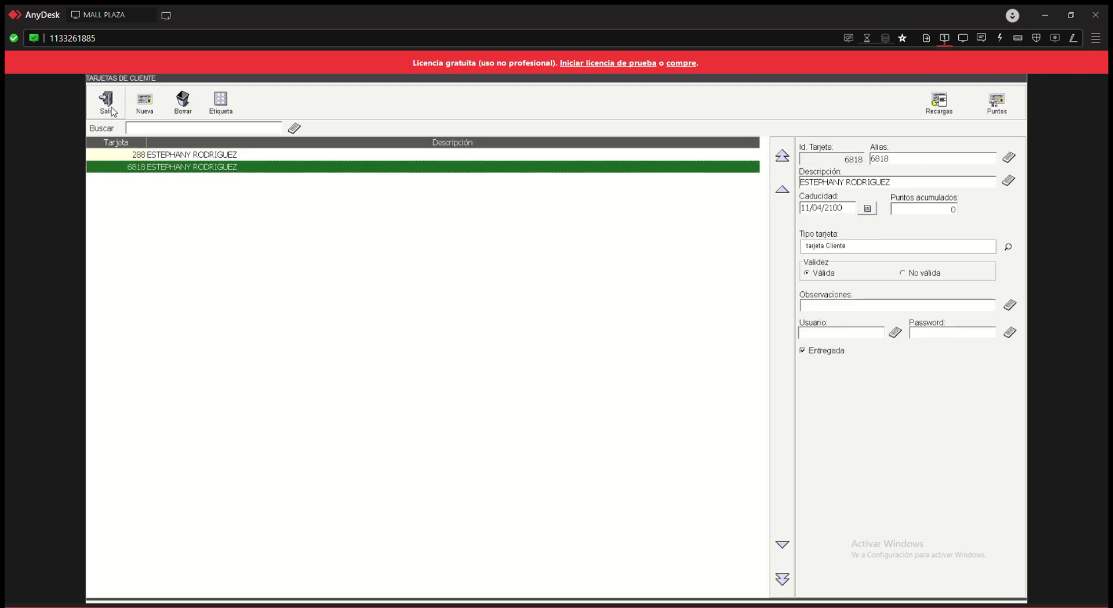
{"action": "left_click", "coordinate": [111, 109]}
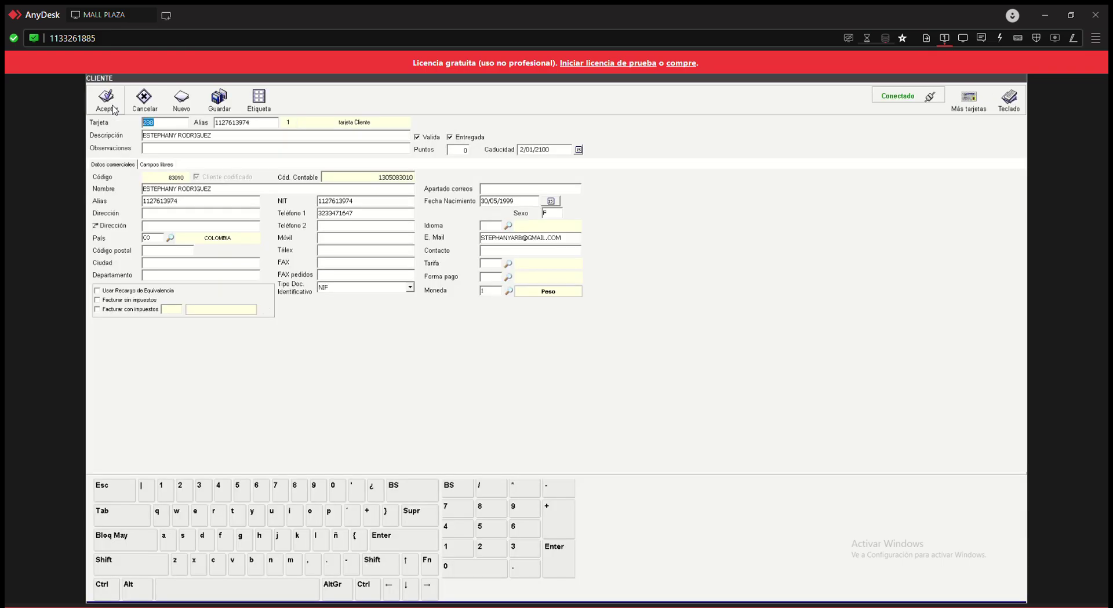
{"action": "left_click", "coordinate": [226, 110]}
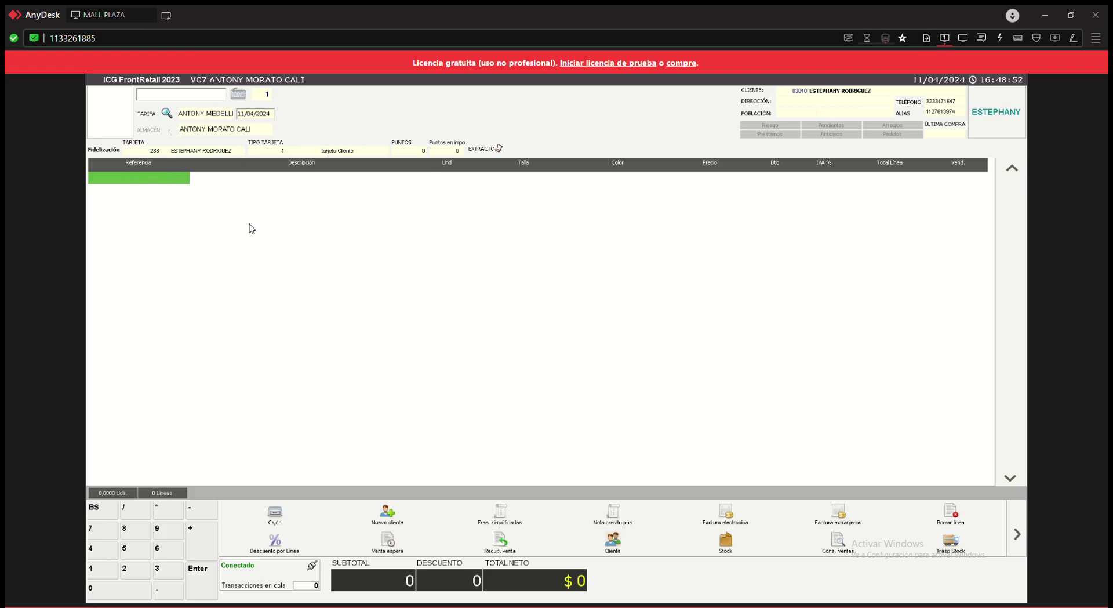
- Search the customer by her new loyalty card number and assign her to the sale
{"action": "left_click", "coordinate": [392, 517]}
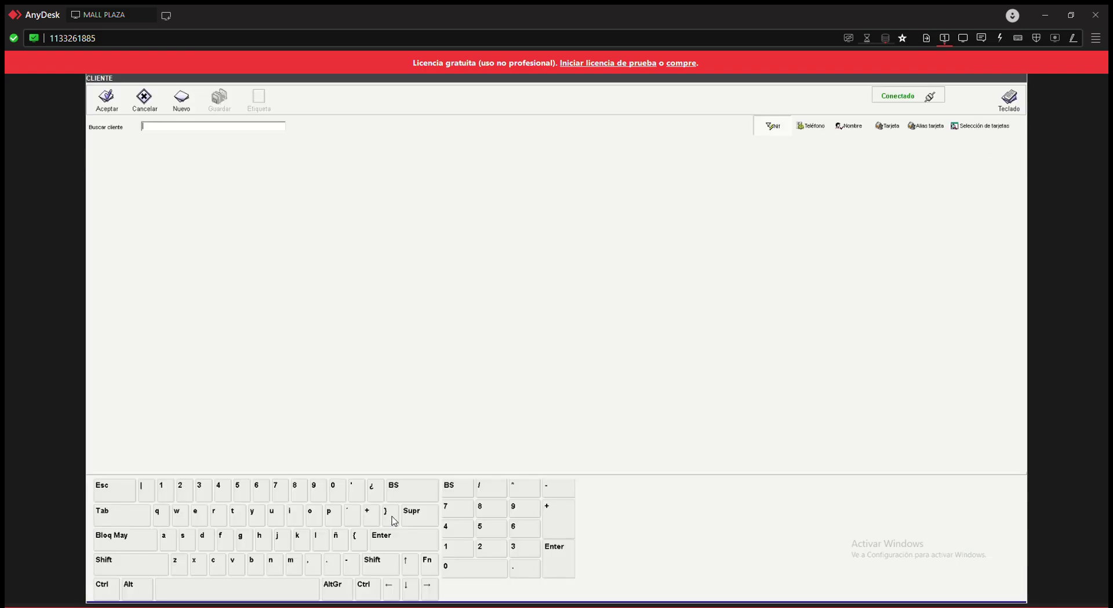
{"action": "left_click", "coordinate": [888, 126]}
{"action": "type", "text": "6818"}
{"action": "left_click", "coordinate": [887, 127]}
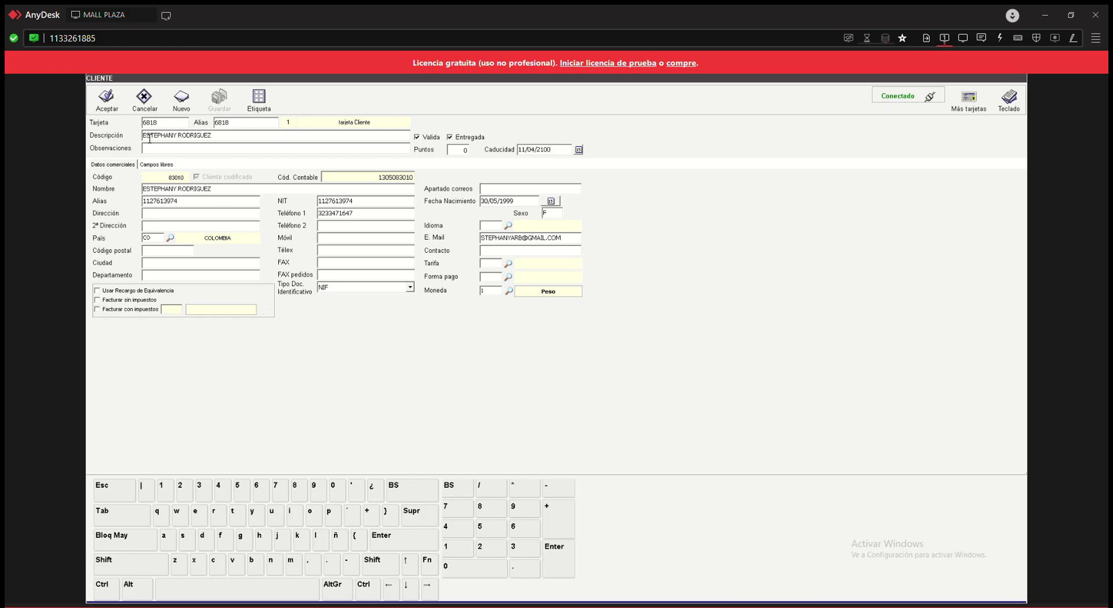
{"action": "left_click", "coordinate": [110, 106]}
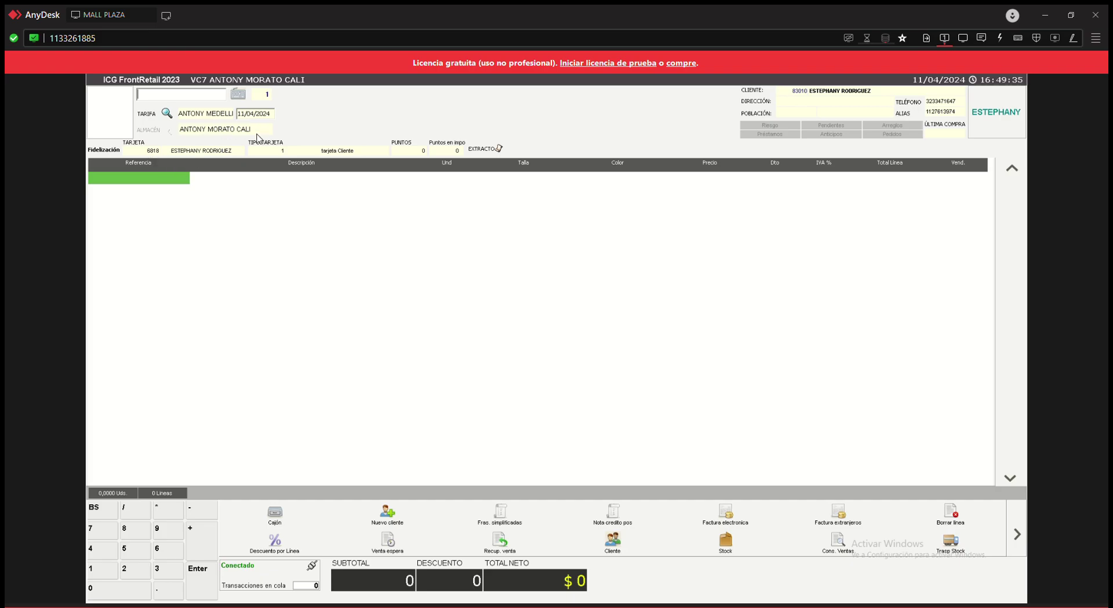
- Search for the customer again and bring up her list of loyalty cards
{"action": "left_click", "coordinate": [393, 520]}
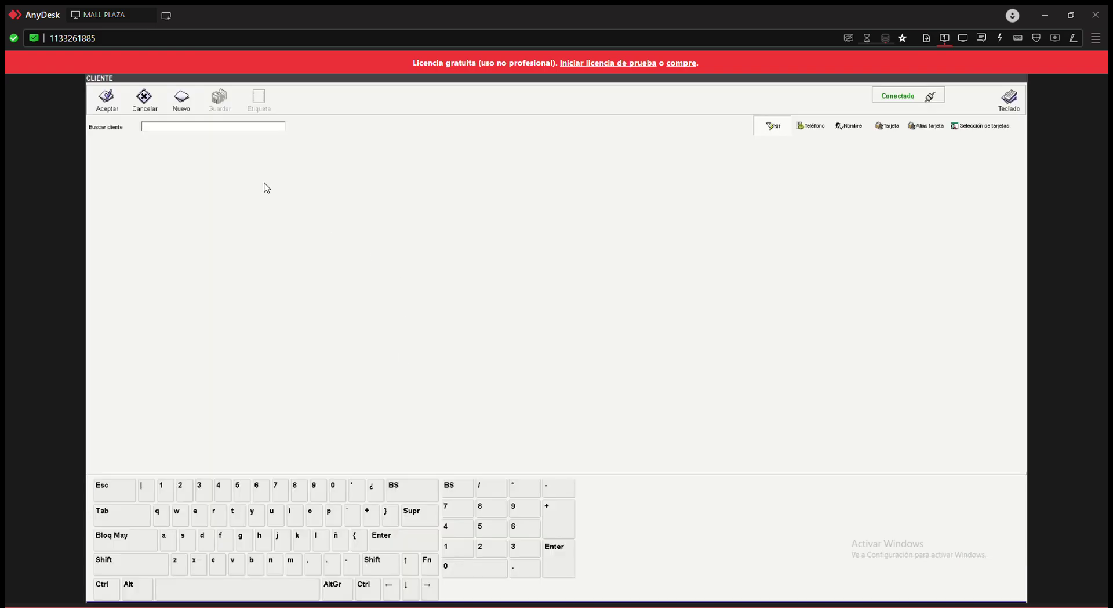
{"action": "type", "text": "6818"}
{"action": "left_click", "coordinate": [886, 128]}
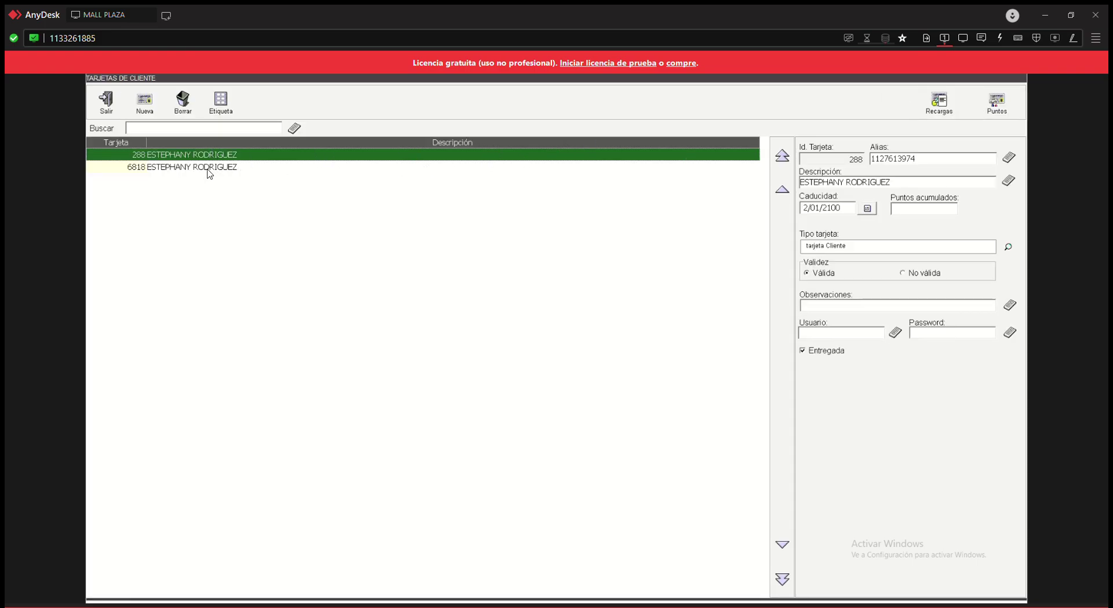
{"action": "left_click", "coordinate": [208, 168]}
- Delete the old loyalty card, confirm, and close the card list
{"action": "left_click", "coordinate": [161, 155]}
{"action": "left_click", "coordinate": [182, 110]}
{"action": "left_click", "coordinate": [530, 371]}
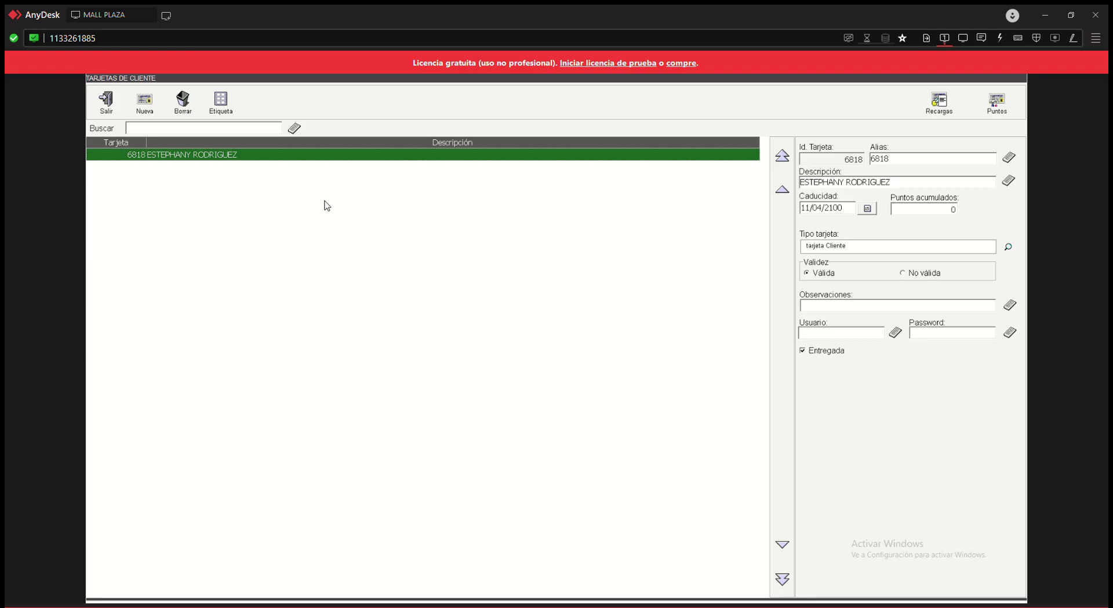
{"action": "left_click", "coordinate": [105, 111]}
{"action": "left_click", "coordinate": [221, 101]}
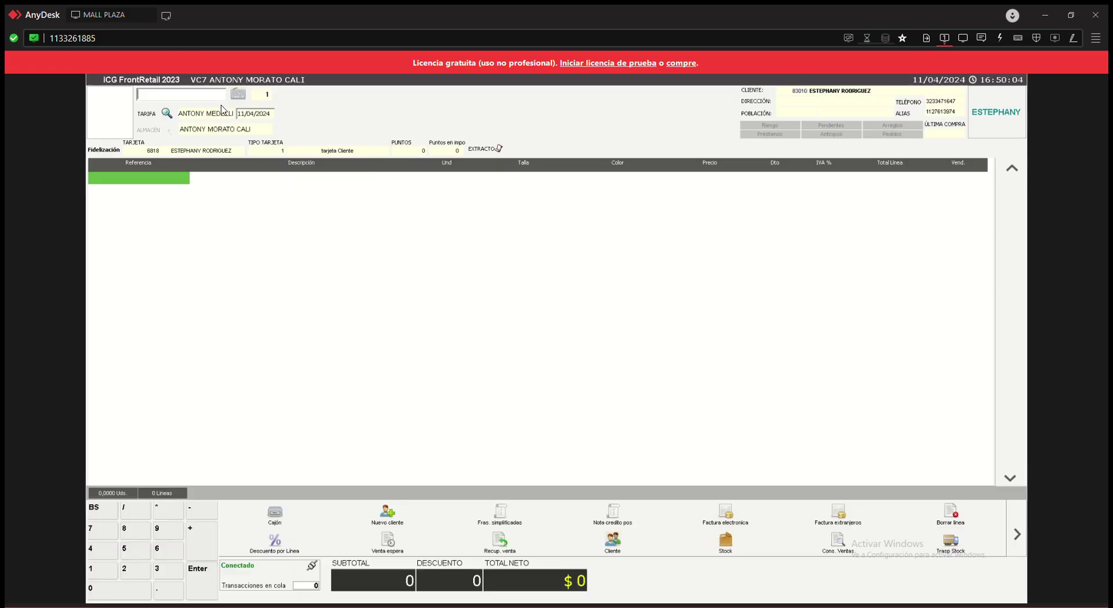